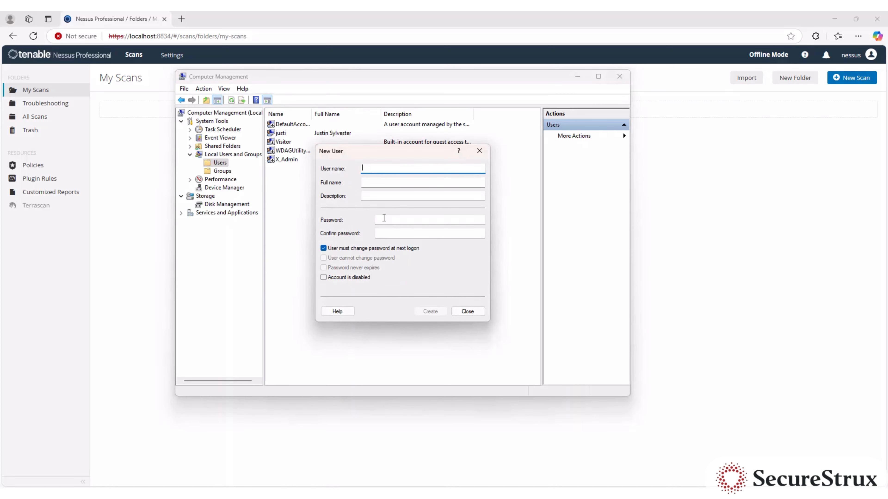
Create the local user nessus-scan with an account password and confirmation, without requiring a password change at next logon
type("nessus-scan")
left_click(397, 218)
type("•••••••••••••••••")
key("Tab")
type("•")
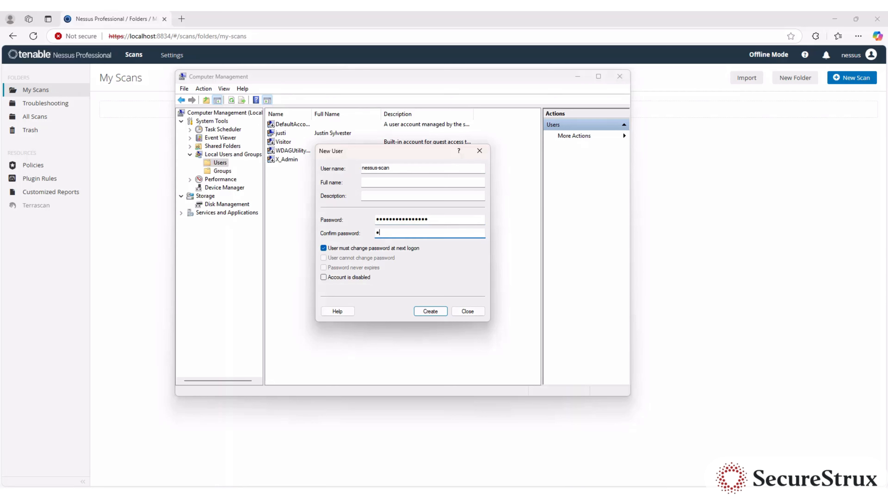
type("•••••••••••••••")
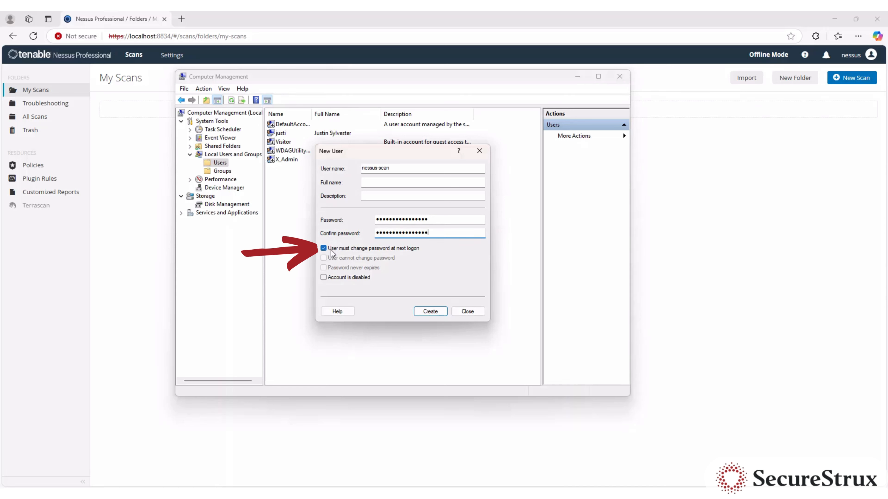
left_click(346, 248)
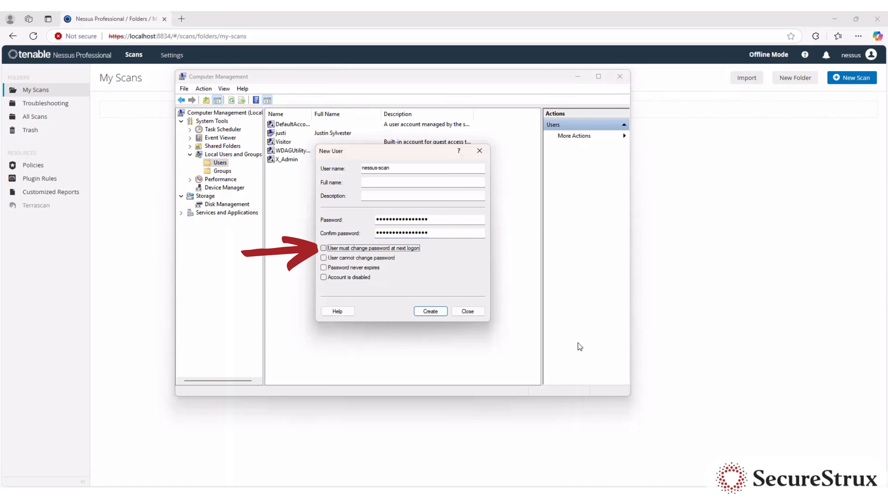
left_click(430, 312)
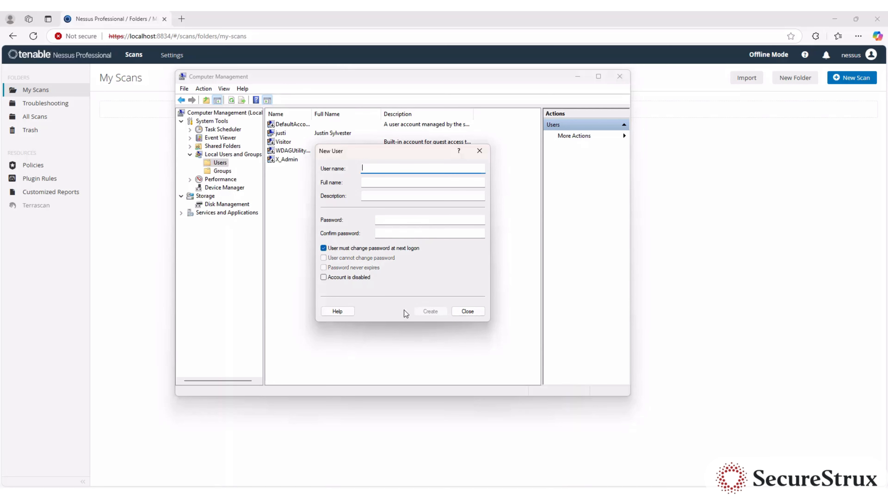
left_click(467, 311)
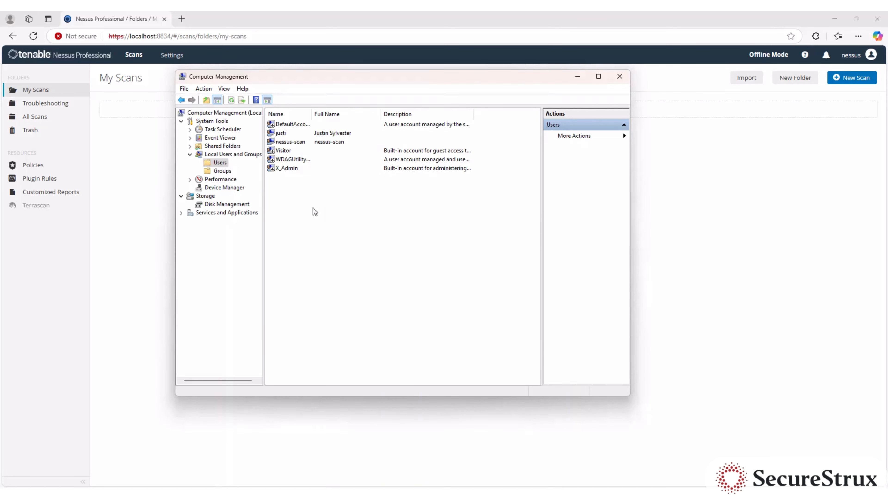
Add the nessus-scan user to the local Administrators group and apply the membership change
double_click(284, 143)
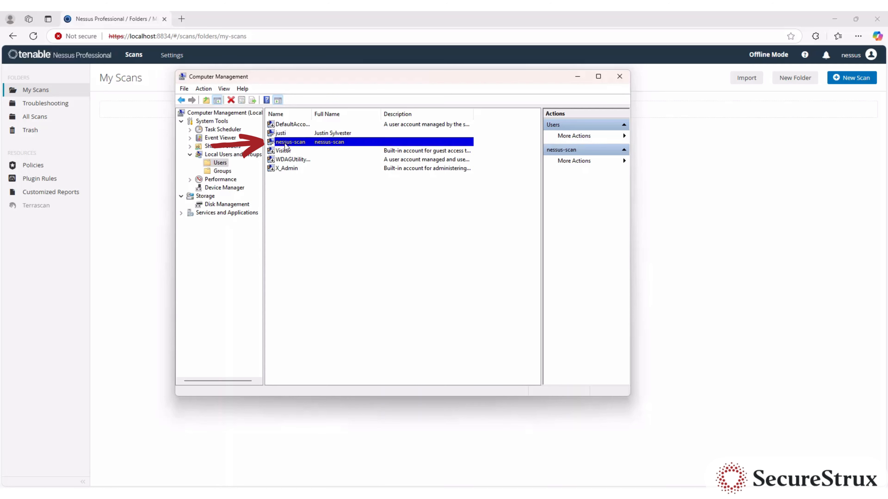
left_click(351, 150)
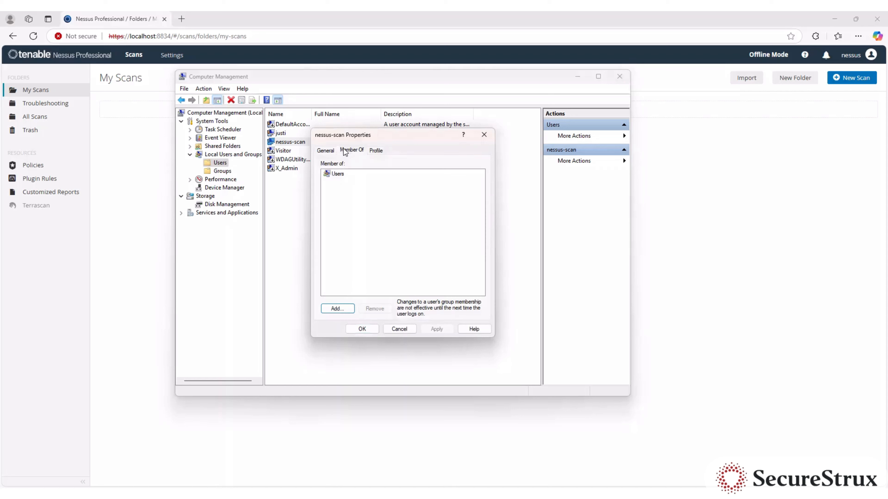
left_click(337, 309)
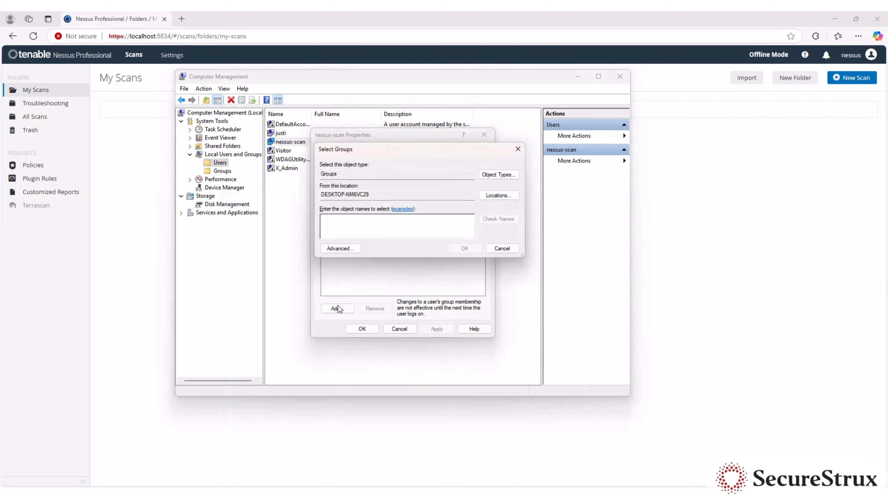
type("Administrators")
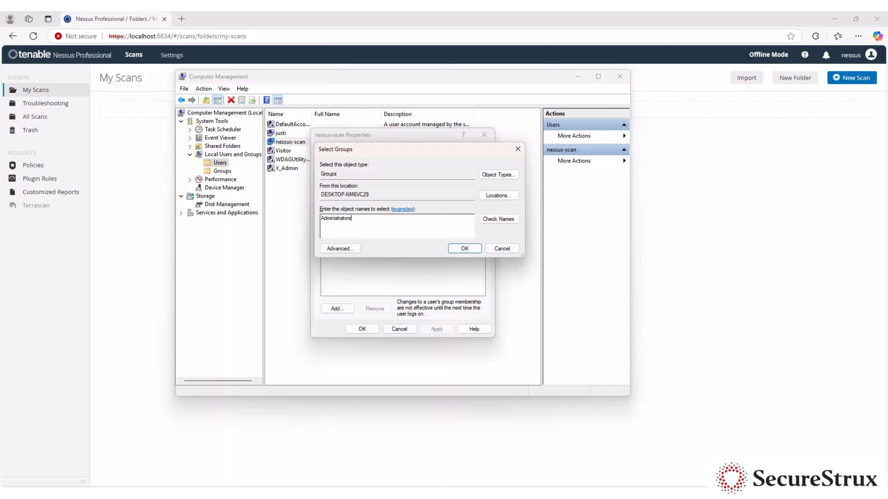
left_click(497, 219)
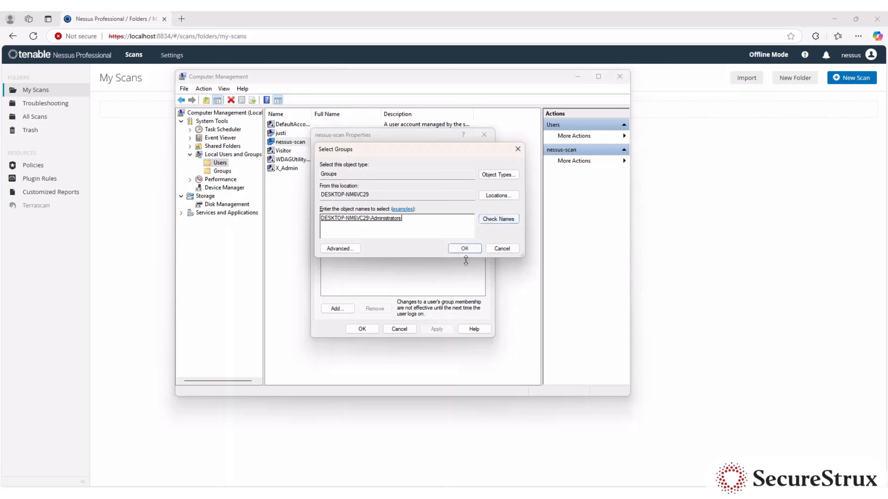
left_click(464, 248)
left_click(434, 328)
left_click(361, 328)
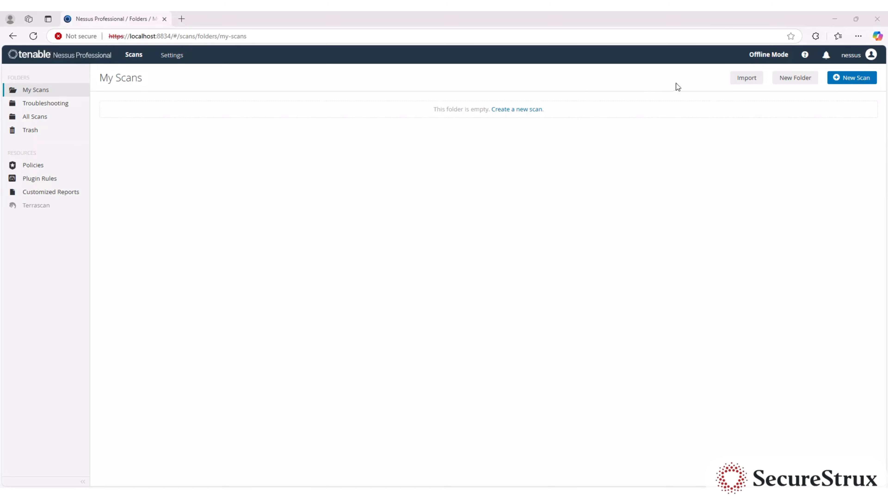
In Nessus, set up a new Basic Network Scan named "Vulnerability Scan - Localhost" with localhost as its target
left_click(853, 77)
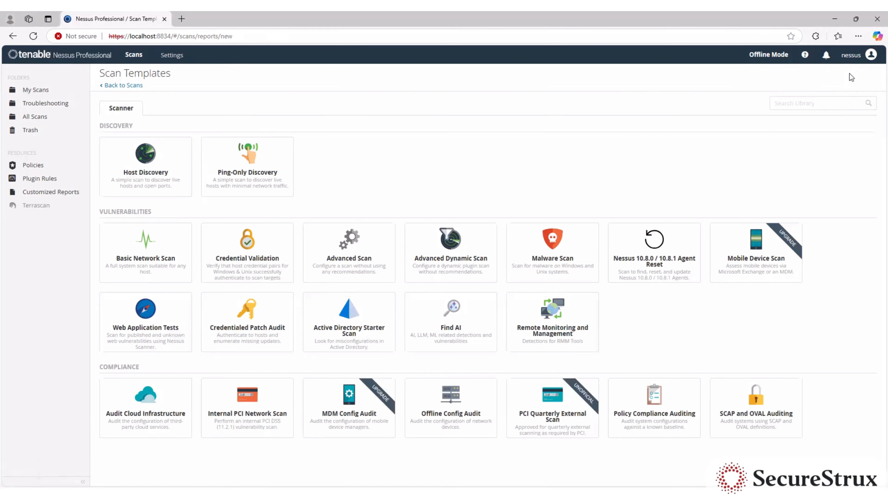
left_click(134, 261)
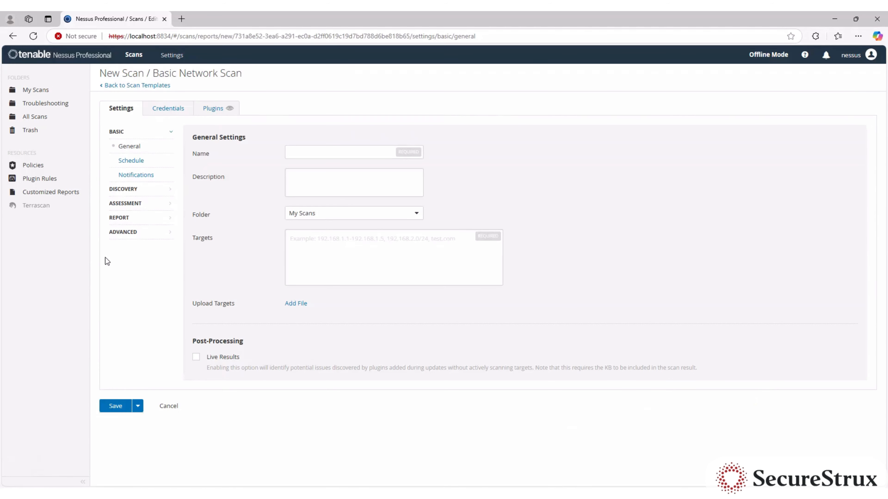
left_click(344, 156)
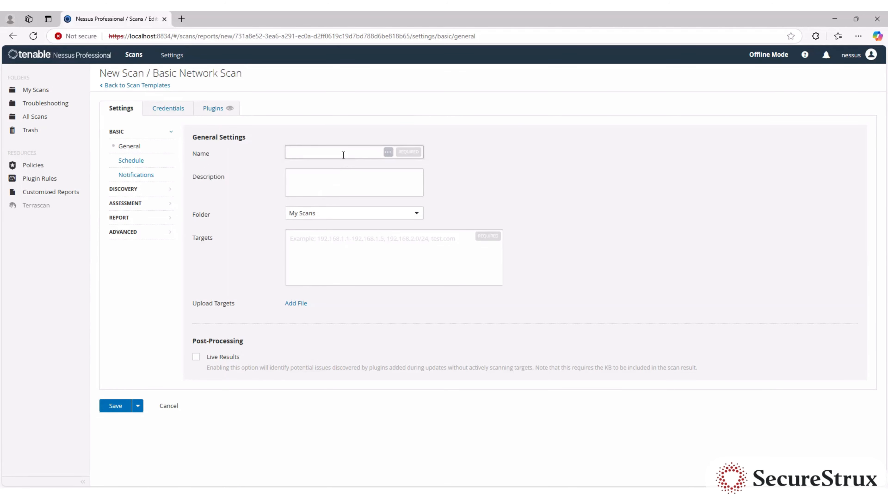
type("Vulnerability Sc")
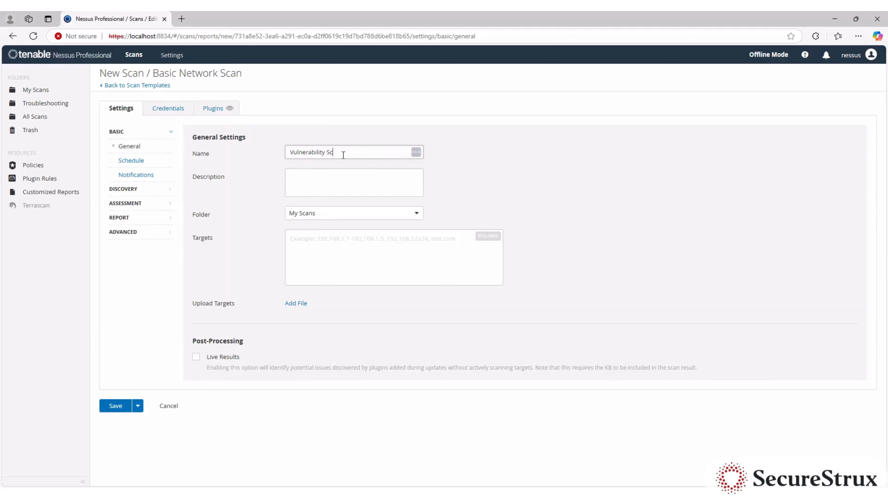
type("an - Localhost")
left_click(339, 260)
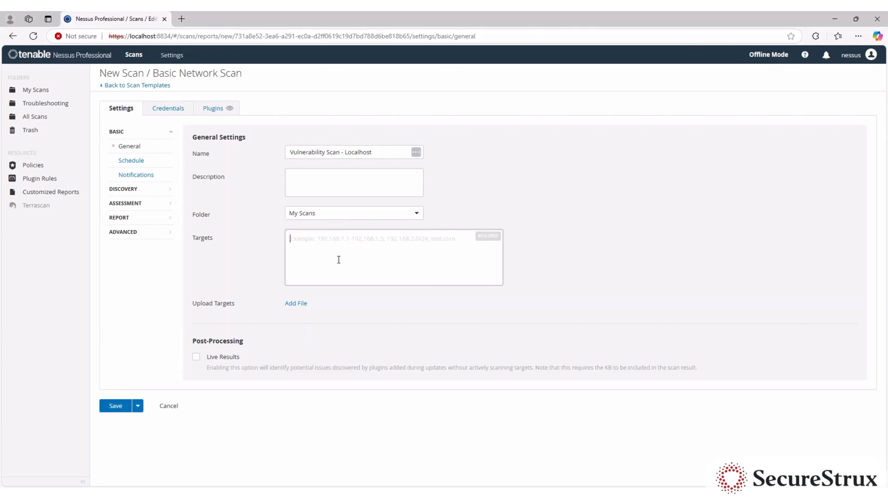
type("localhost")
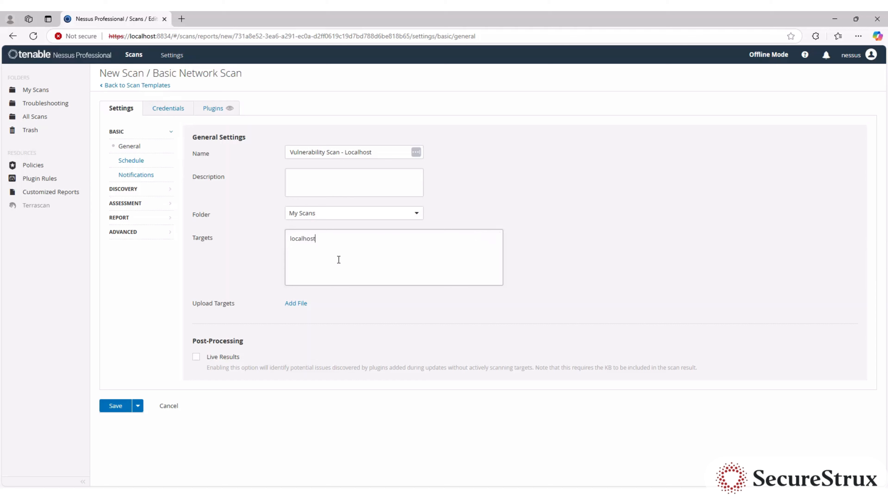
key("Return")
Add a Windows host credential to the scan with the username nessus-scan and the account password
left_click(169, 109)
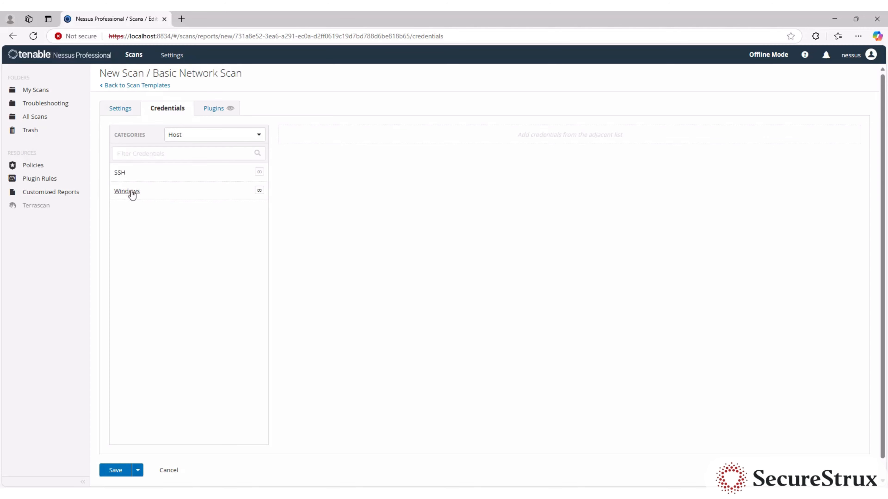
left_click(155, 197)
scroll(231, 214, "down", 1)
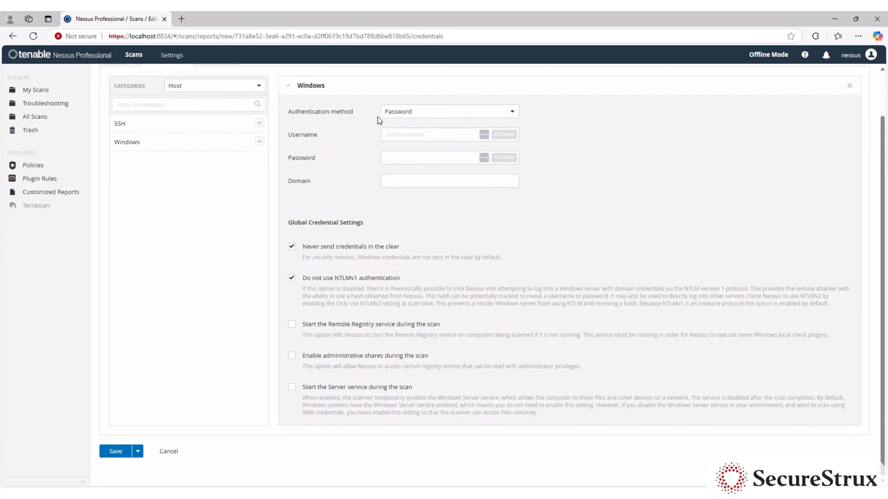
left_click(396, 135)
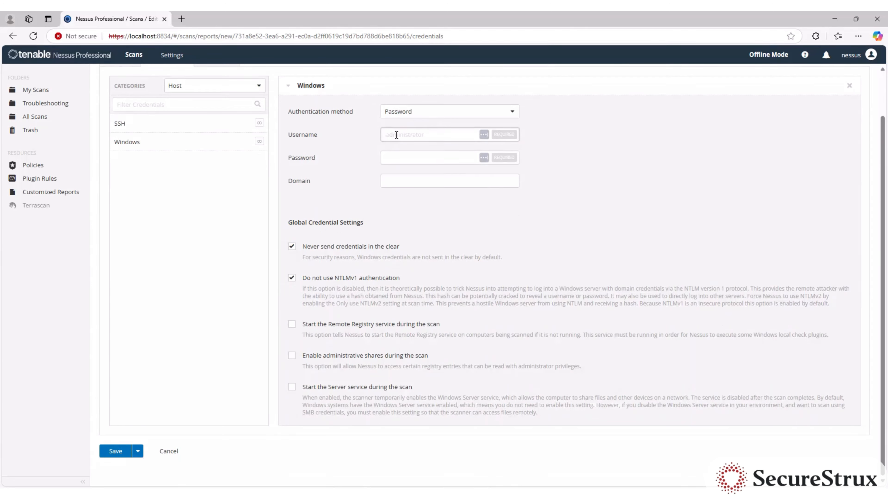
type("nes")
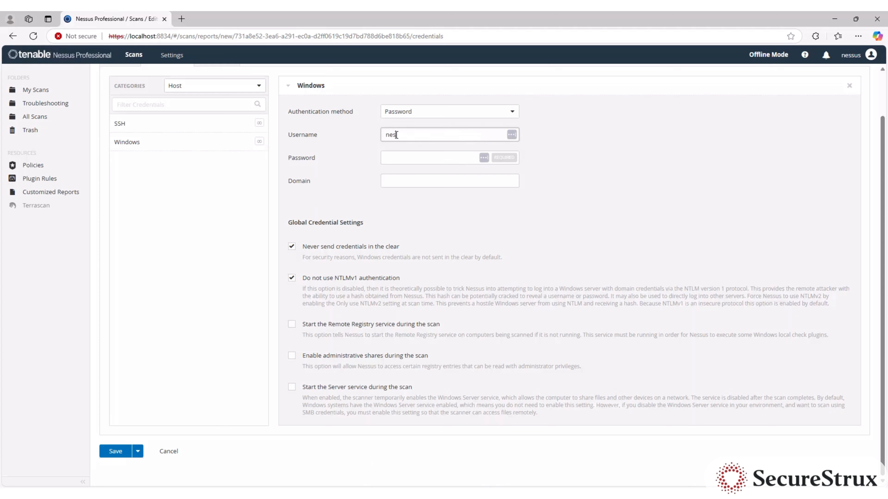
type("sus-scan")
left_click(415, 162)
type("••••••••••")
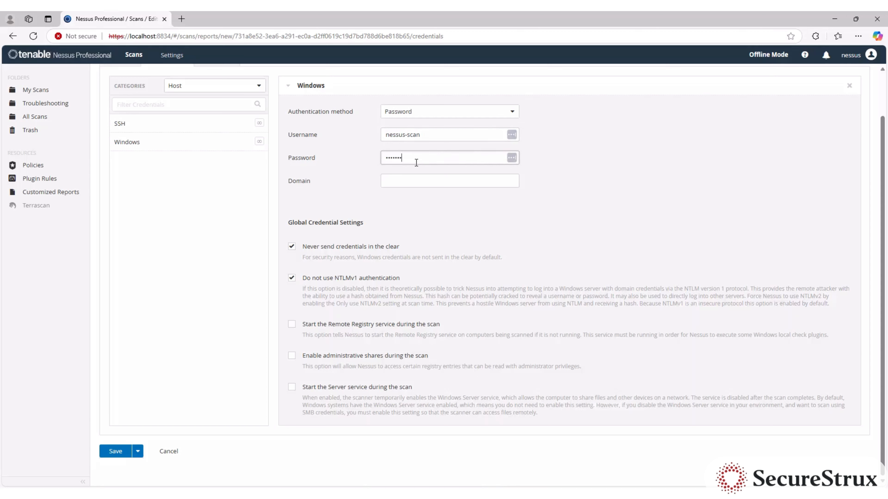
type("•••••")
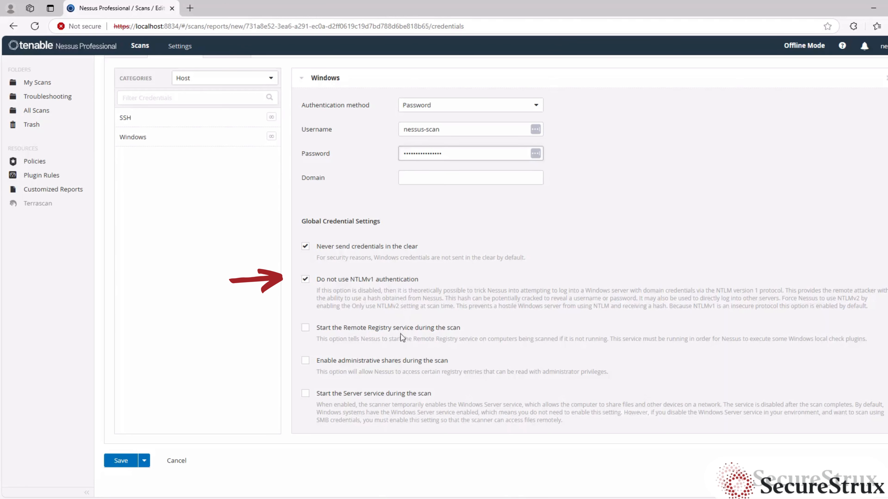
Enable starting the Remote Registry service, administrative shares and starting the Server service during the scan, and save the scan
left_click(305, 328)
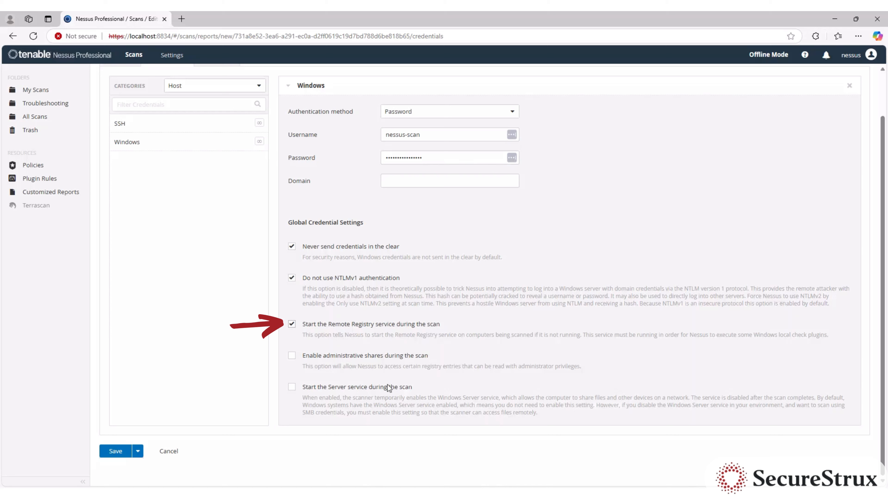
left_click(315, 357)
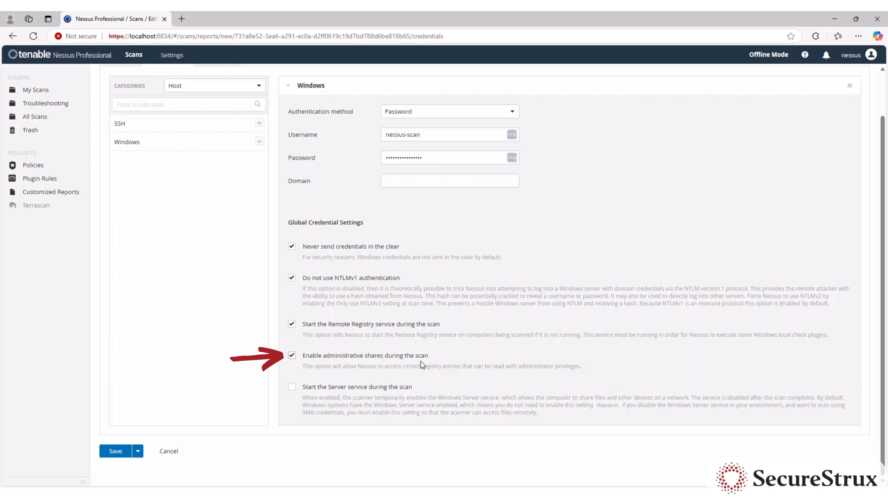
left_click(292, 388)
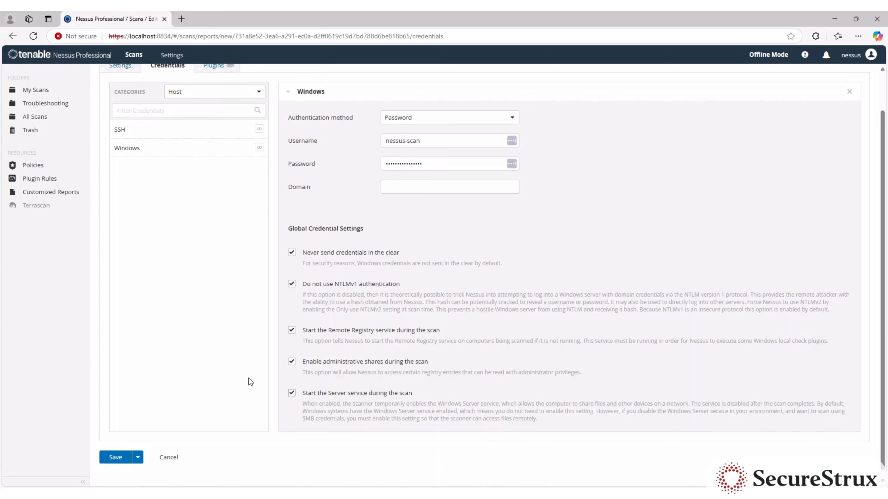
left_click(121, 450)
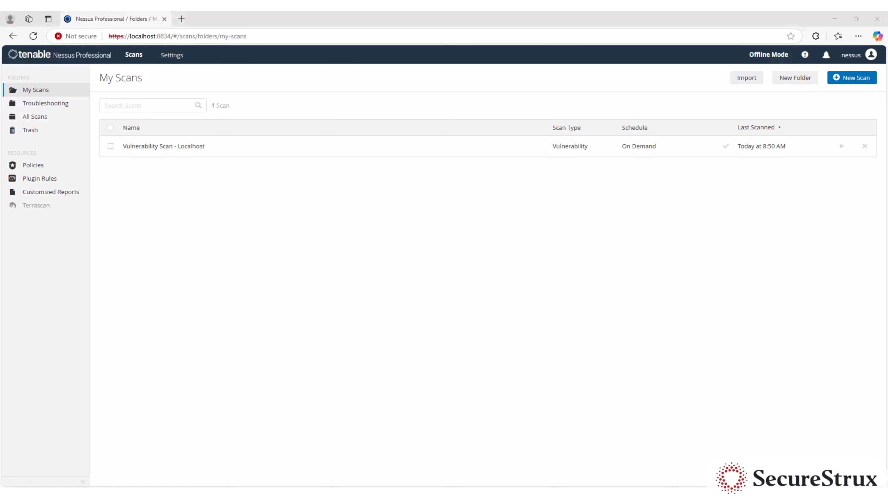
In the Local Group Policy Editor, set the computer's MS Security Guide policy "Apply UAC restrictions to local accounts on network logons" to Disabled
left_click_drag(0, 414, 288, 13)
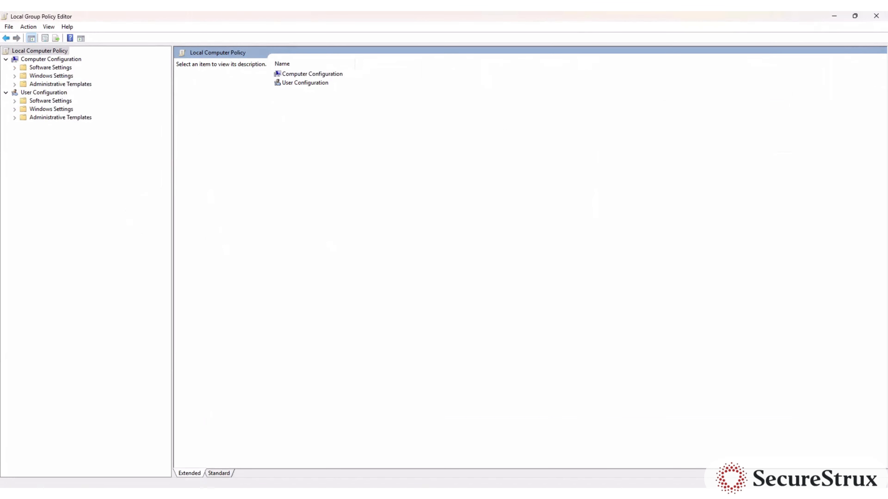
left_click(41, 85)
double_click(41, 85)
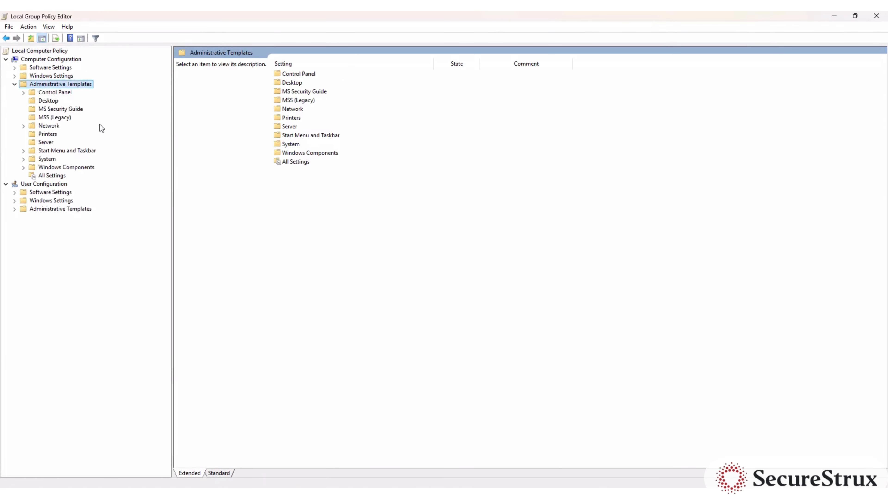
left_click(66, 110)
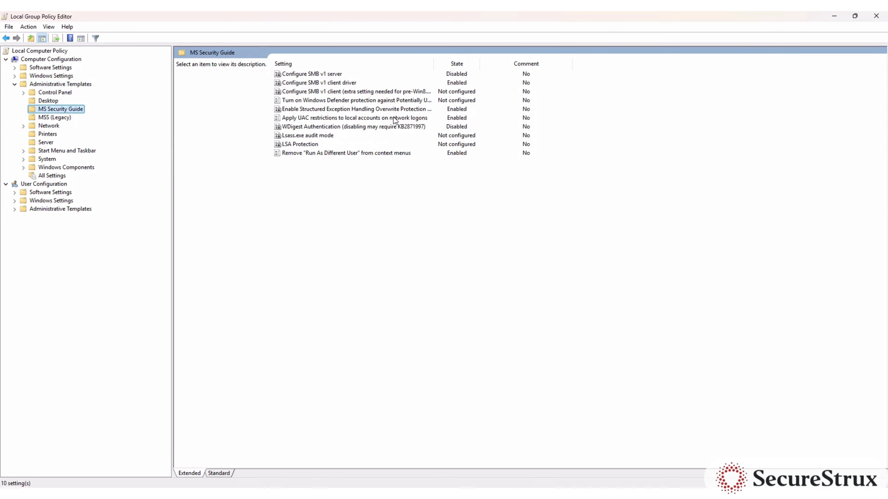
left_click(291, 119)
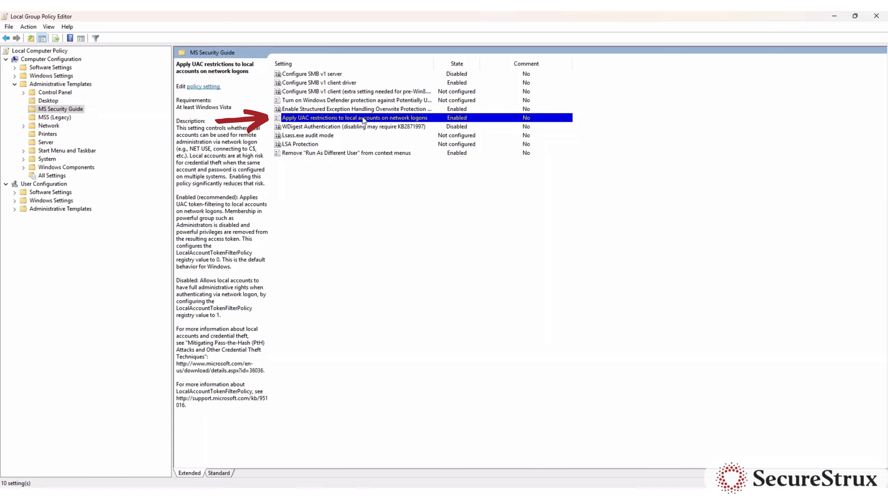
double_click(471, 117)
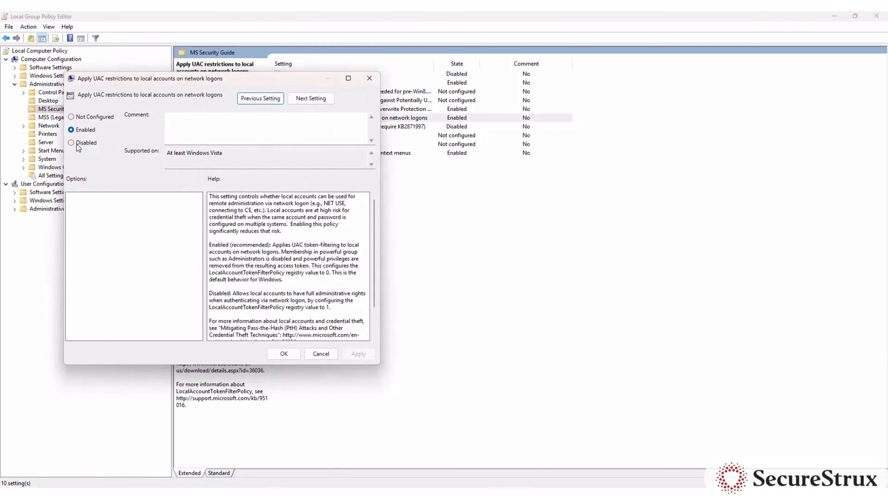
left_click(78, 143)
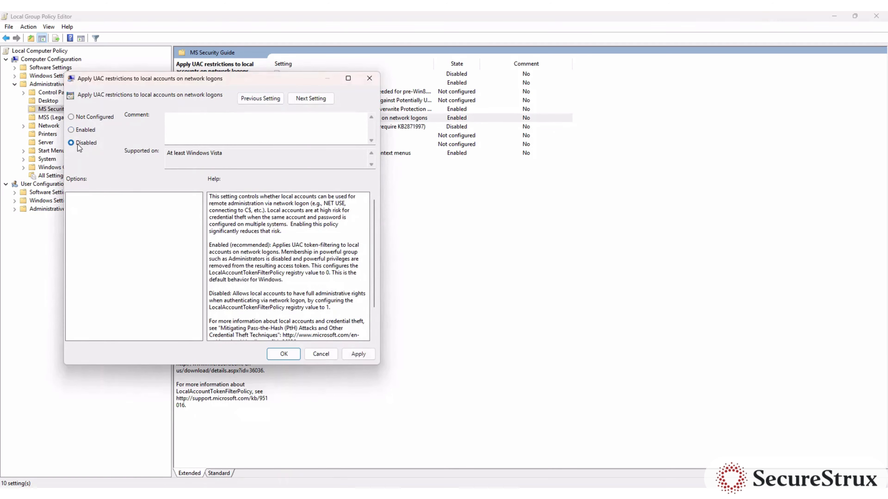
left_click(369, 359)
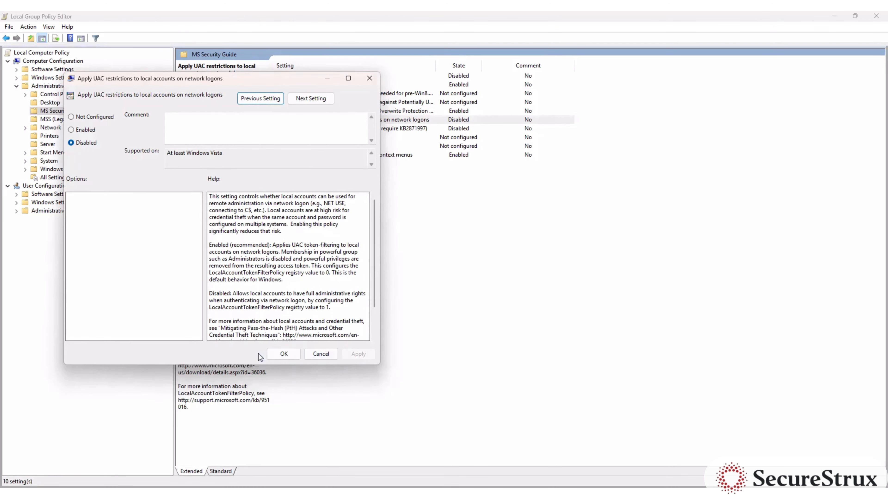
left_click(283, 354)
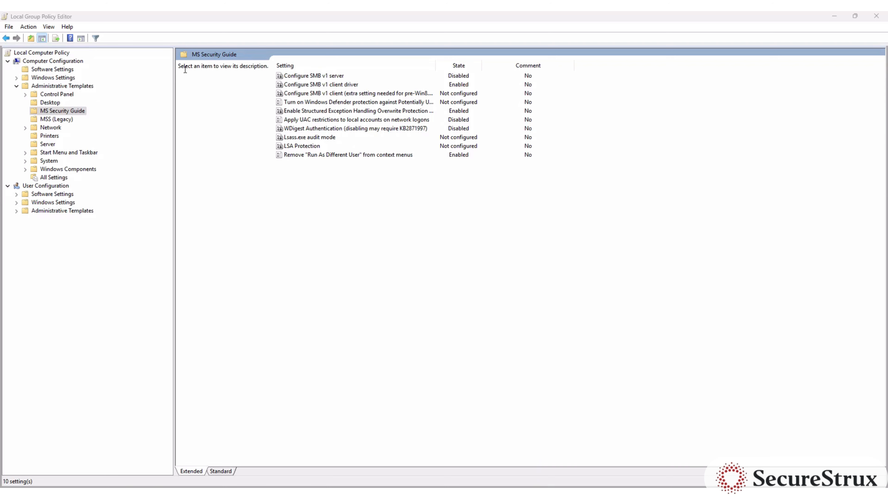
In the computer's User Rights Assignment policies, remove "Local account" from "Deny access to this computer from the network" and apply the change
double_click(45, 77)
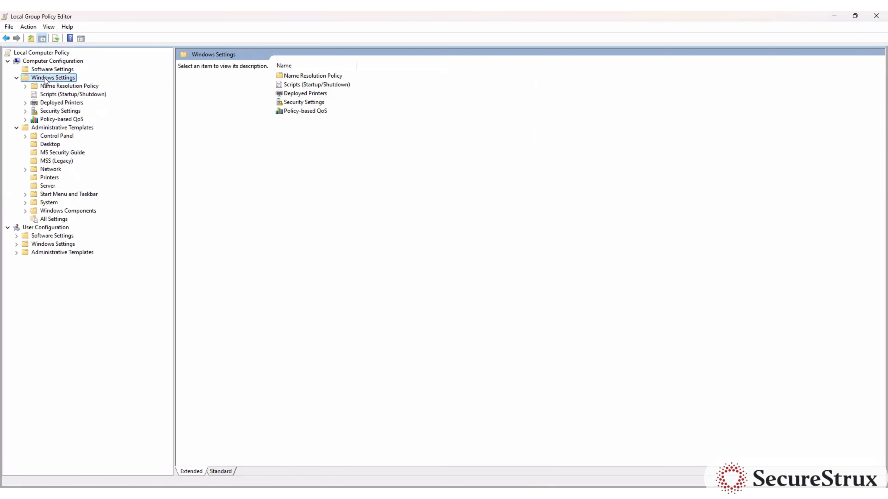
double_click(58, 111)
double_click(67, 128)
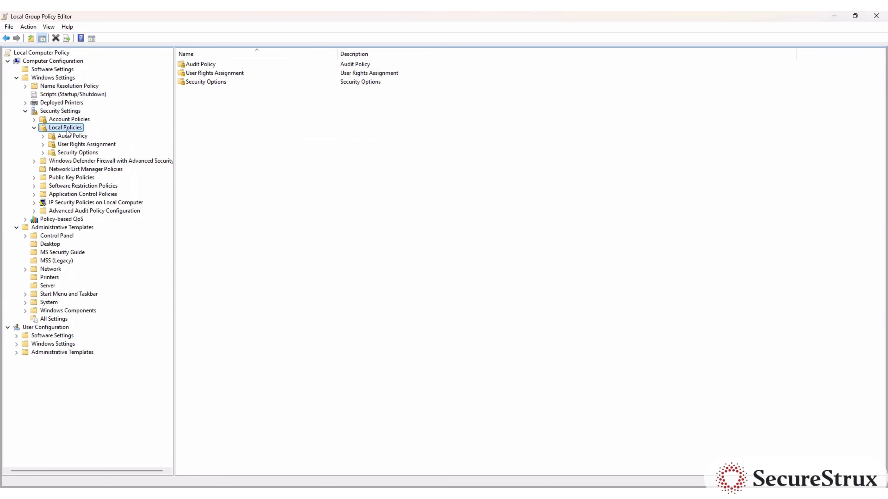
left_click(74, 144)
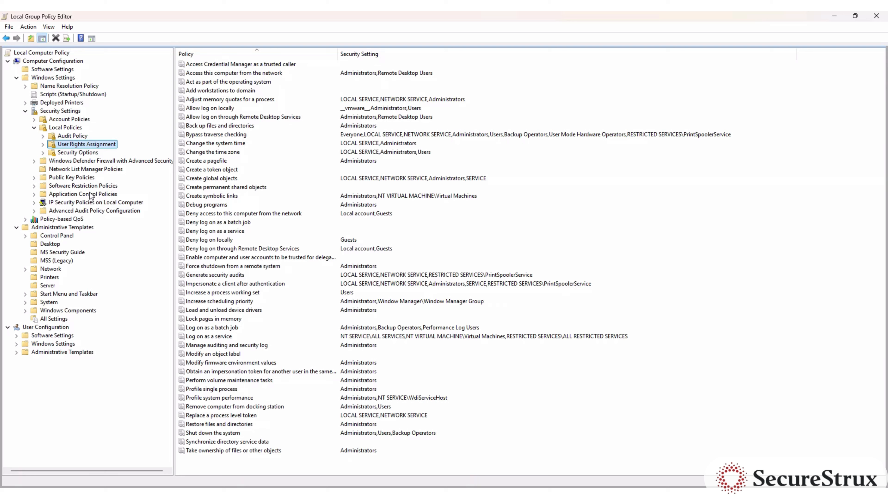
double_click(204, 214)
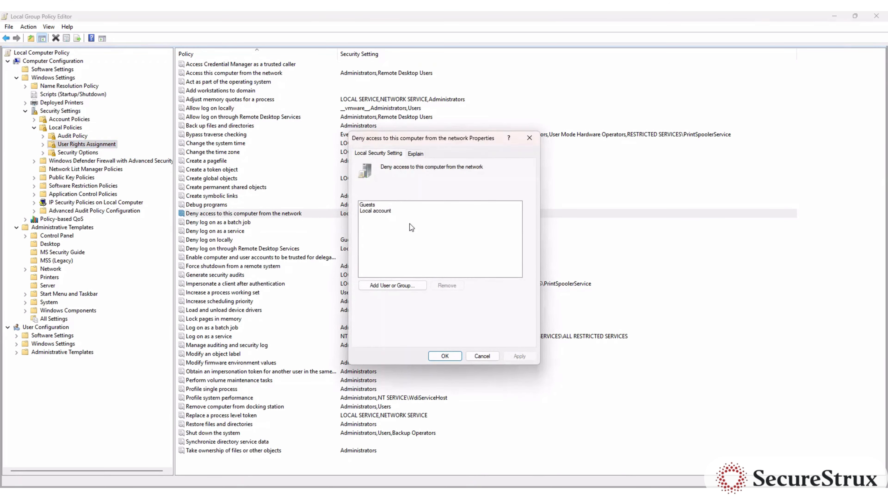
left_click(384, 212)
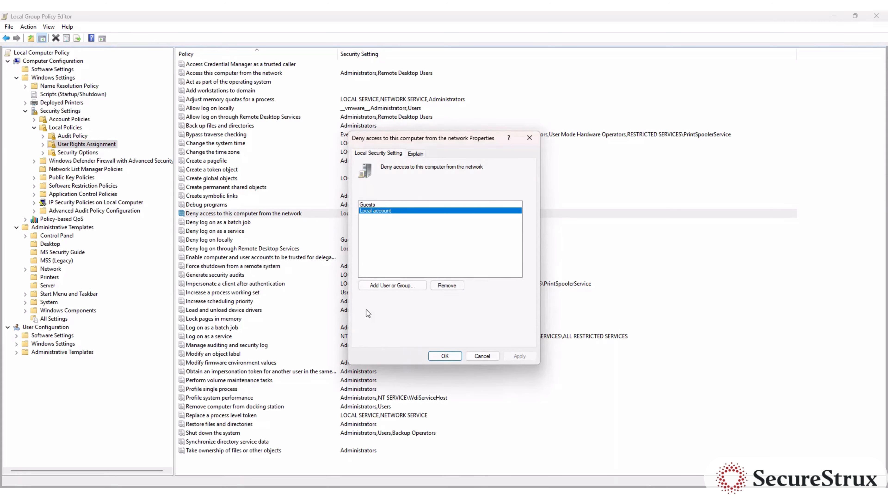
left_click(452, 286)
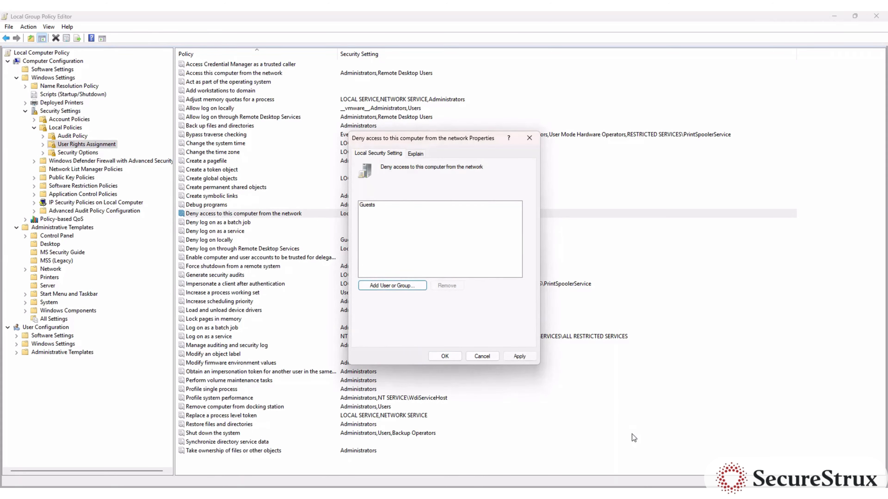
left_click(517, 356)
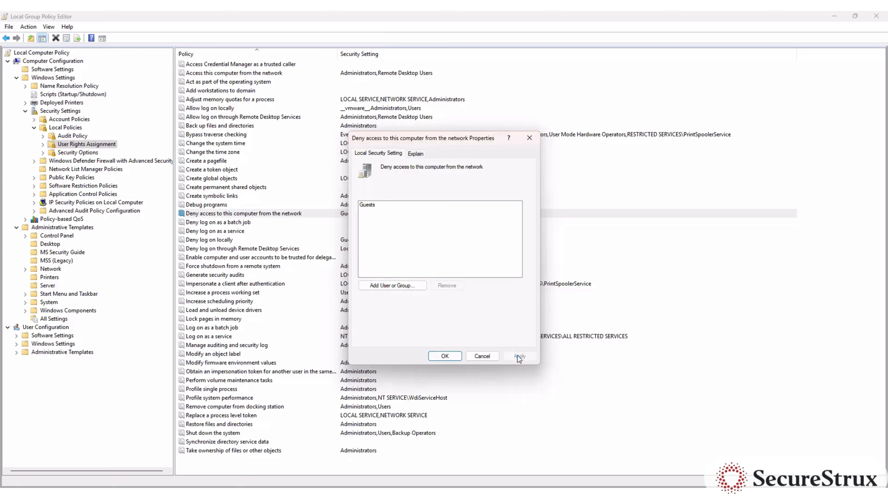
left_click(444, 356)
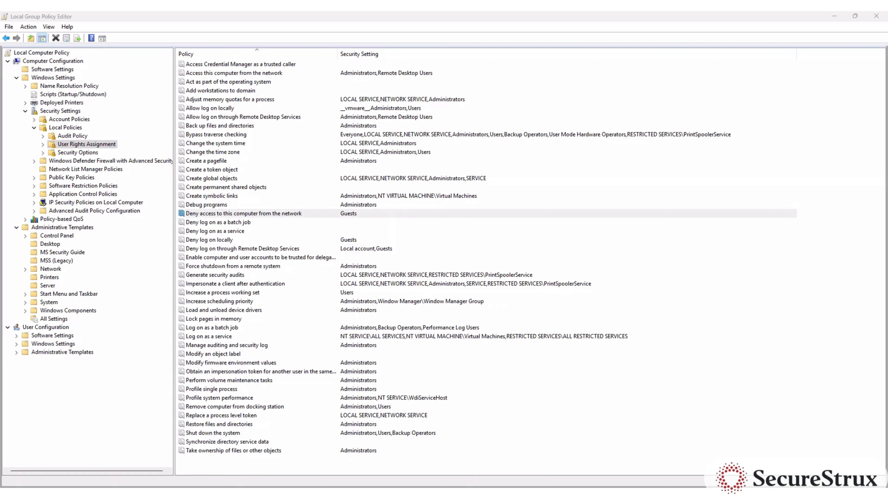
Switch to an administrator PowerShell window and list the computer's network shares with net share
type("ne")
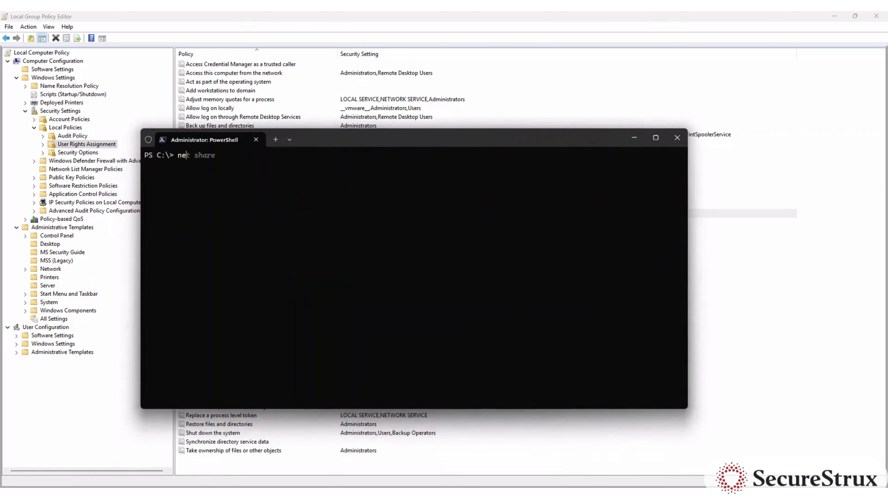
type("t share")
key("Return")
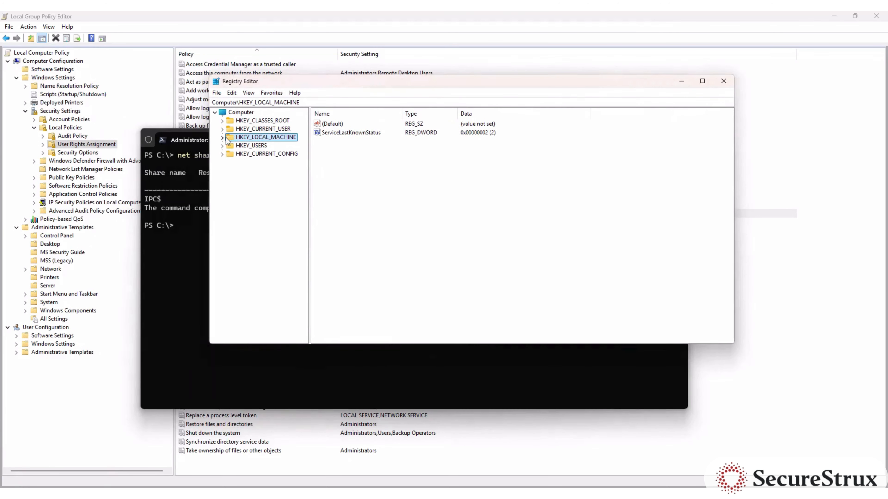
In the Registry Editor, open the key HKEY_LOCAL_MACHINE\SYSTEM\CurrentControlSet\Services\LanmanServer\Parameters
left_click(223, 138)
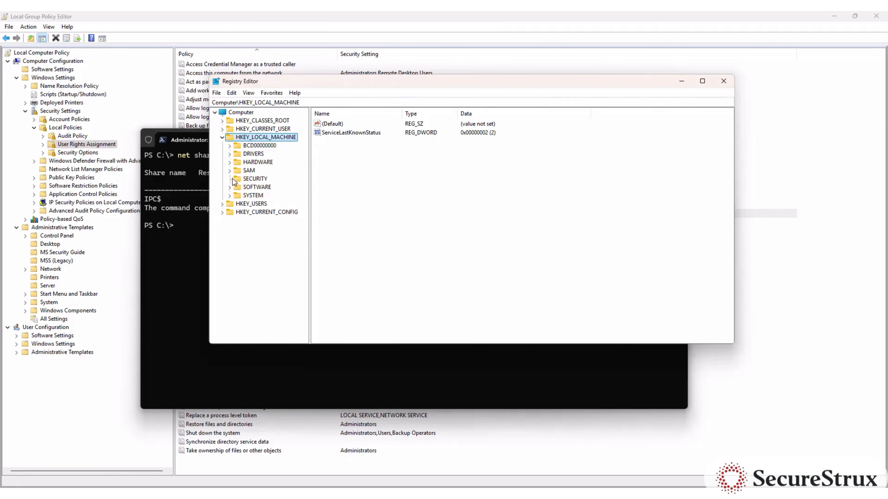
left_click(230, 196)
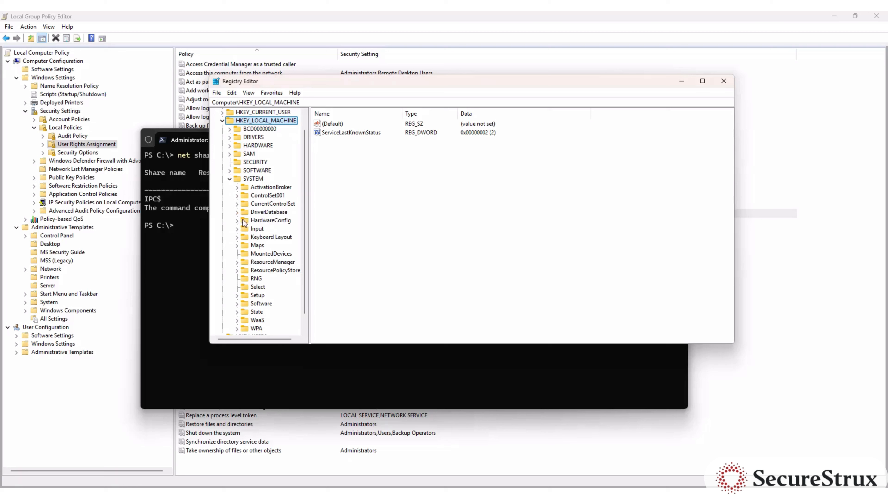
double_click(258, 205)
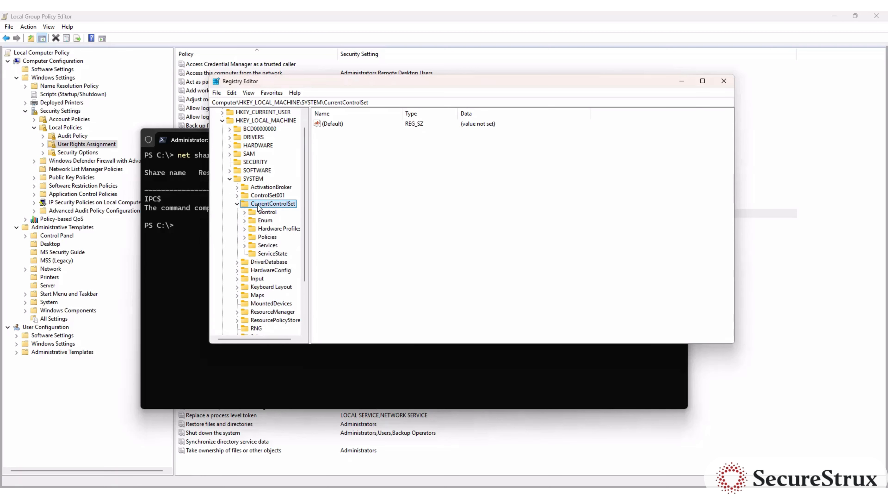
scroll(278, 256, "down", 3)
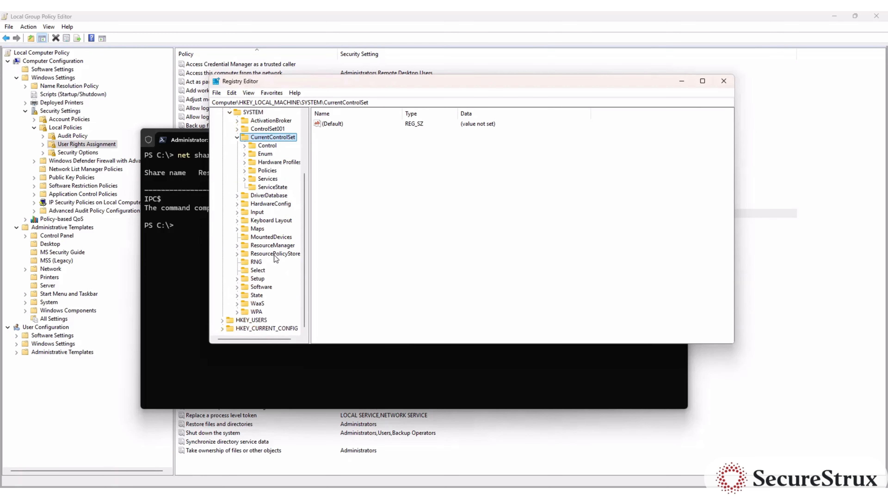
double_click(264, 179)
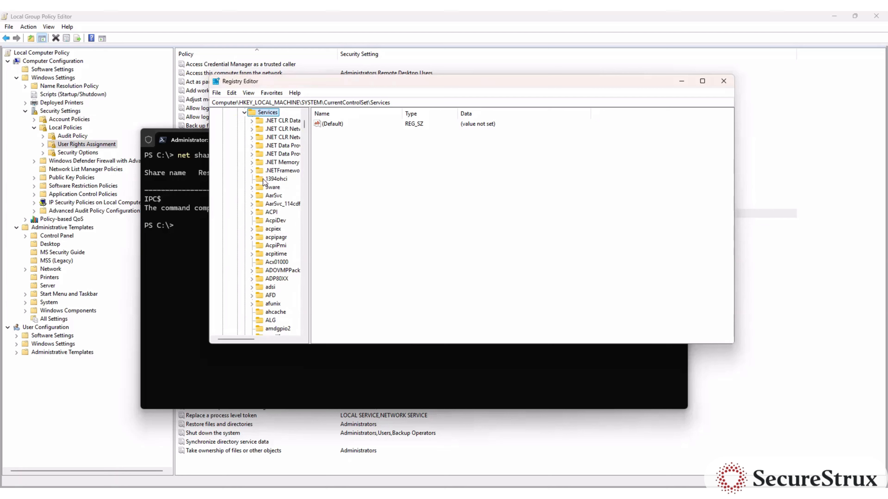
type("lan")
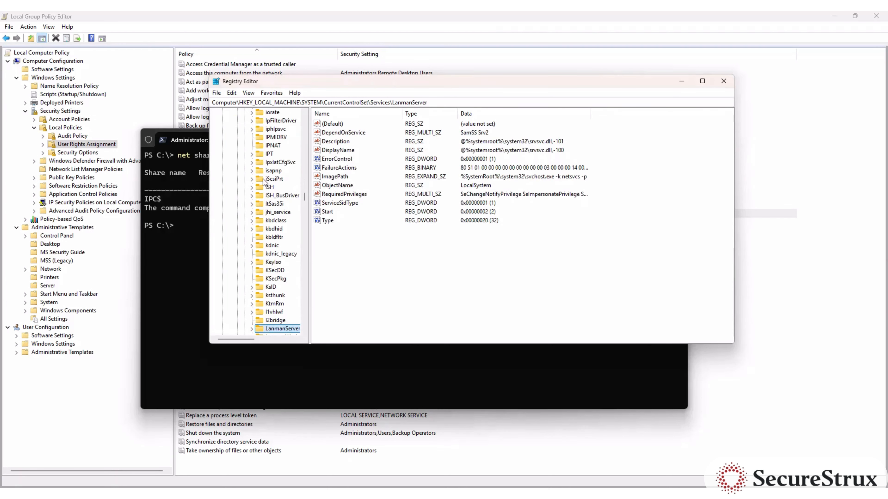
key("Right")
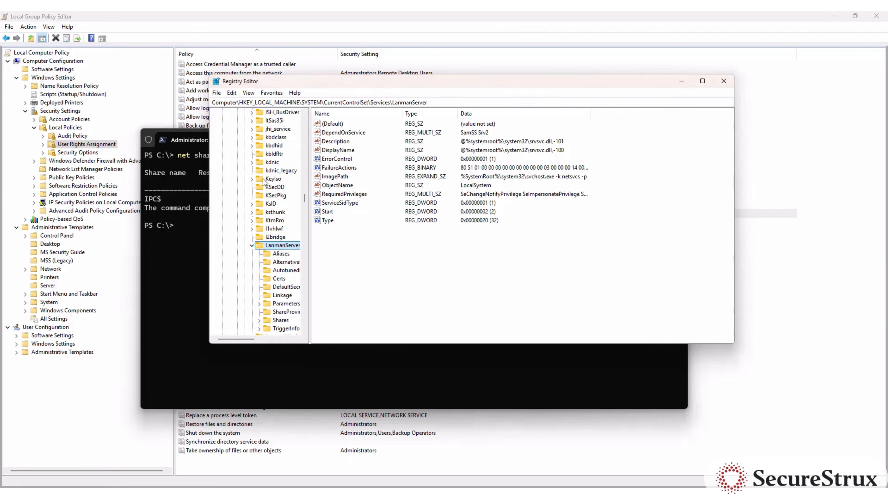
key("Down")
key("Down")
key("Down")
key("Down")
key("Down")
key("Down")
key("Down")
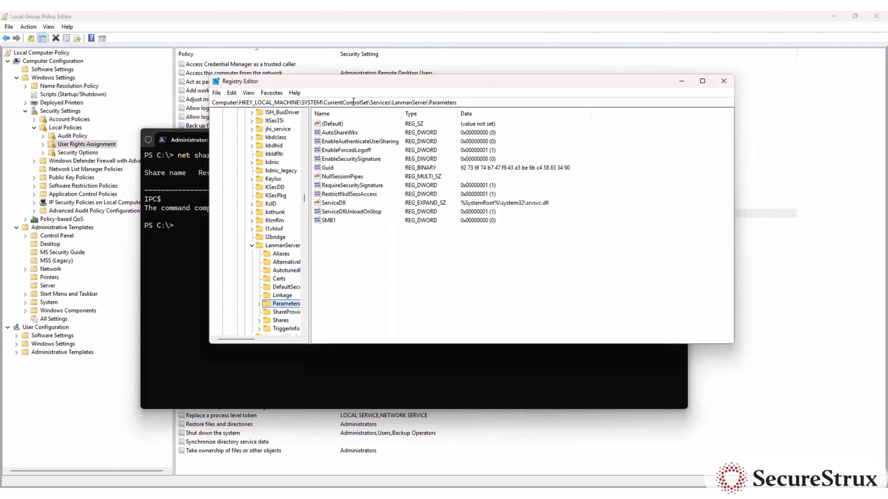
Permanently delete the AutoShareWks value from the LanmanServer Parameters key
left_click(344, 137)
right_click(344, 135)
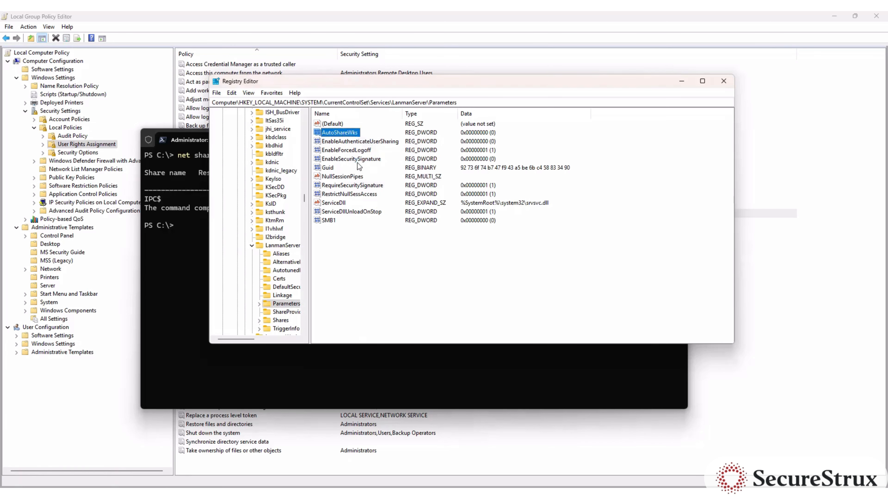
left_click(360, 165)
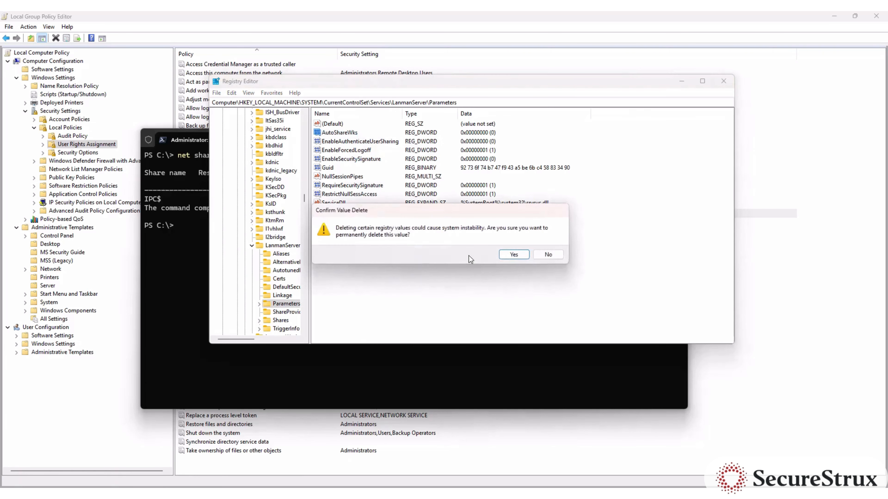
left_click(516, 255)
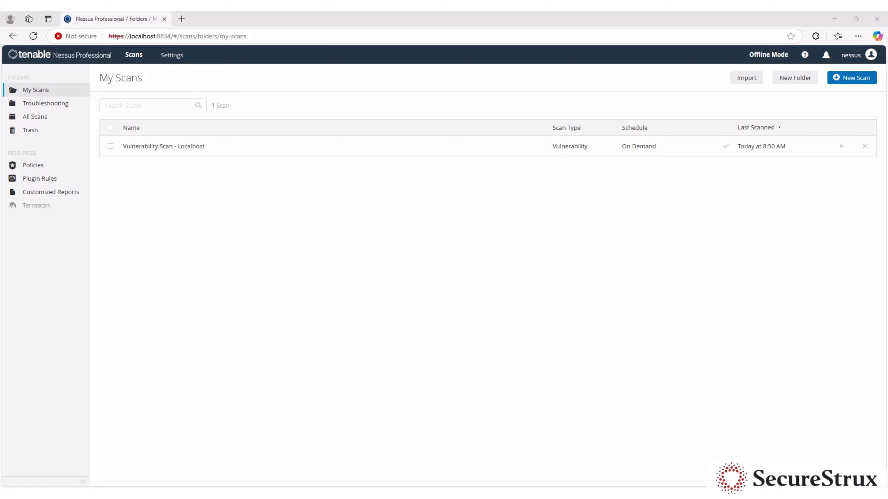
In PowerShell, recheck the available administrative shares with net share and clear the console output
type("ne")
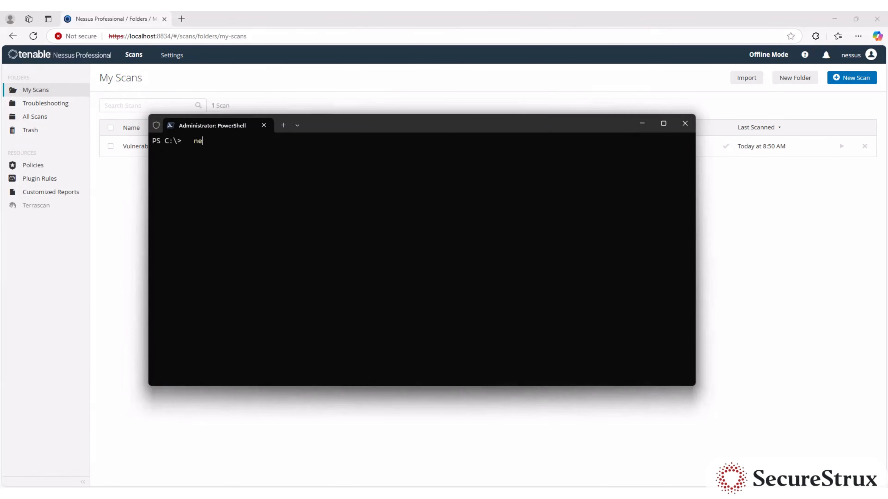
type("t share")
key("Return")
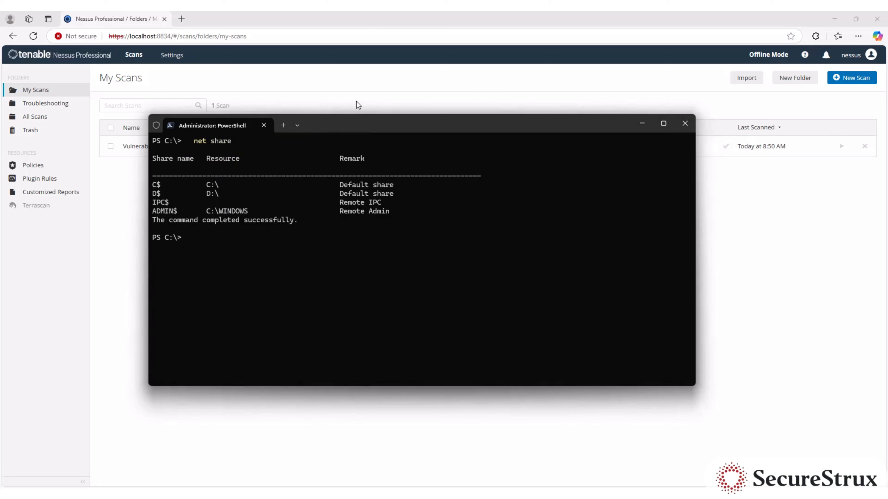
type("clear")
key("Return")
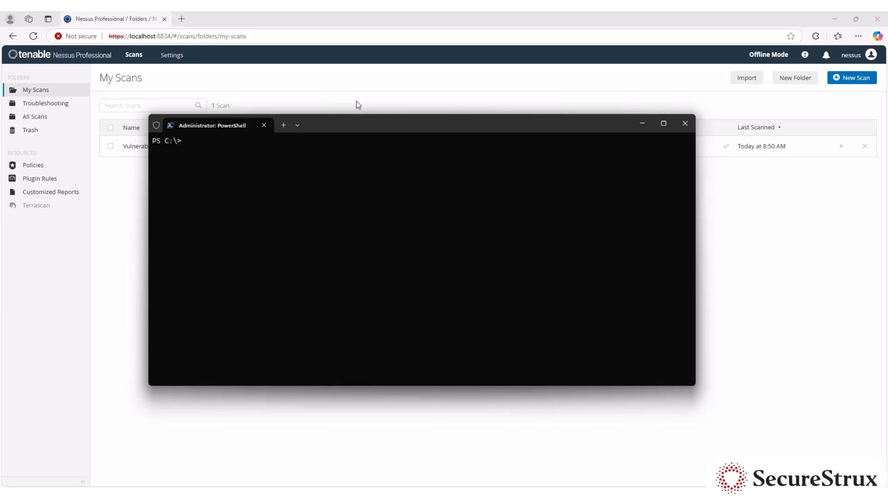
Launch the Services console from PowerShell with services.msc and maximize its window
type("serv")
key("Right")
key("Return")
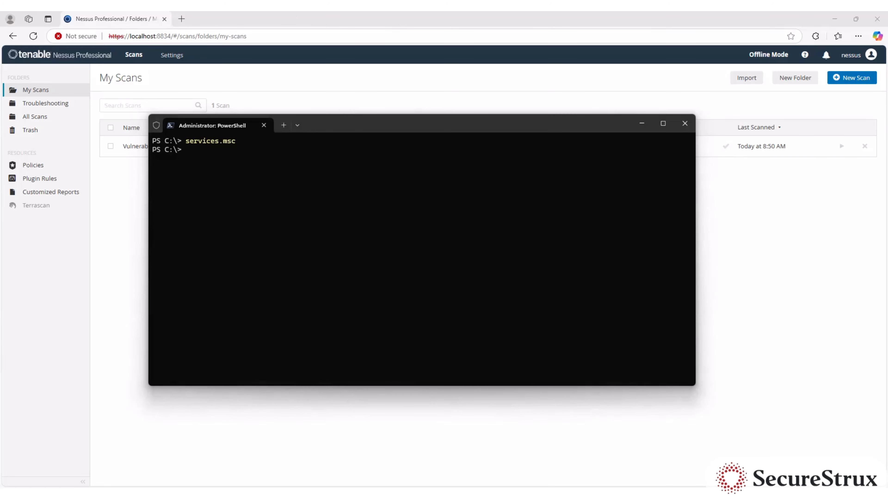
left_click_drag(1, 93, 422, 16)
double_click(422, 16)
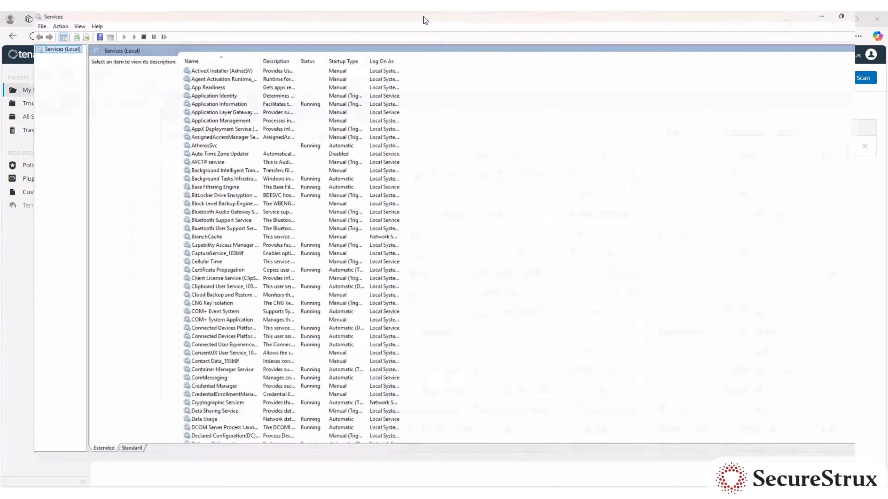
Set the Remote Registry service's startup type to Manual and apply the change
left_click(236, 190)
type("rem")
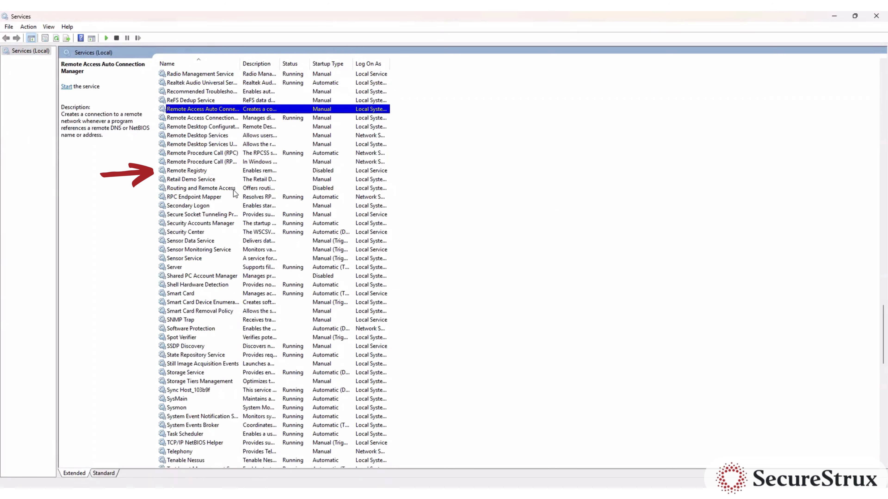
key("Down")
key("Down")
key("Down")
key("Down")
key("Down")
key("Down")
key("Down")
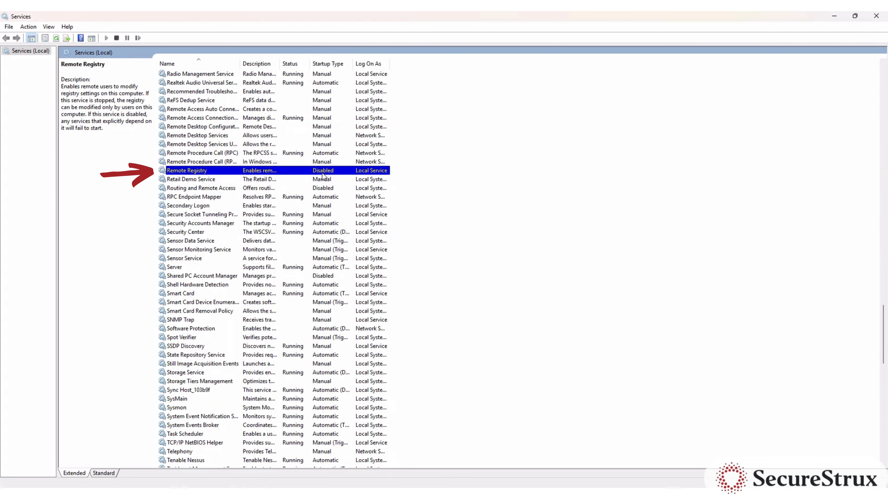
double_click(197, 172)
left_click(439, 246)
left_click(439, 265)
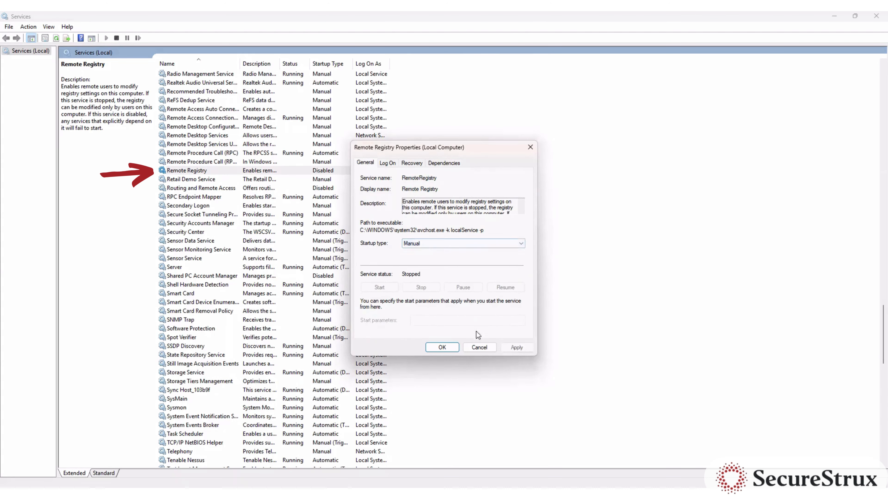
left_click(517, 348)
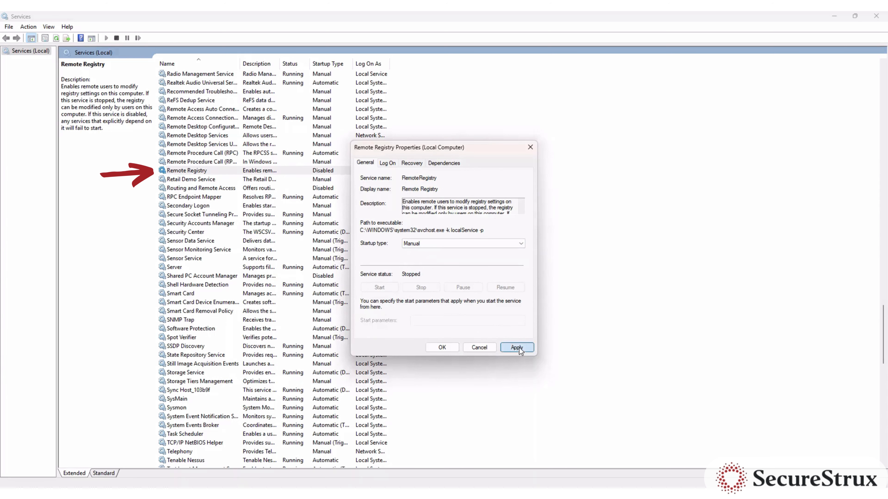
left_click(436, 347)
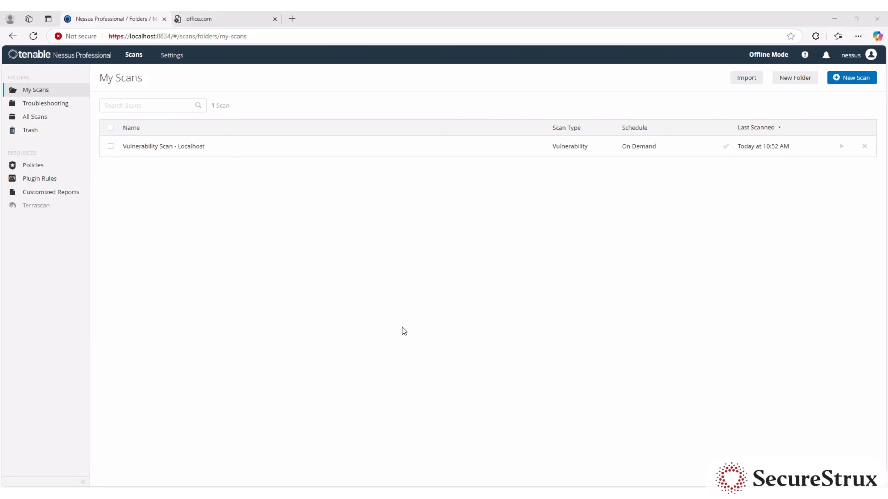
In Nessus, open the vulnerabilities of "Vulnerability Scan - Localhost" and filter them by Plugin ID contains 110095,117887
left_click(159, 146)
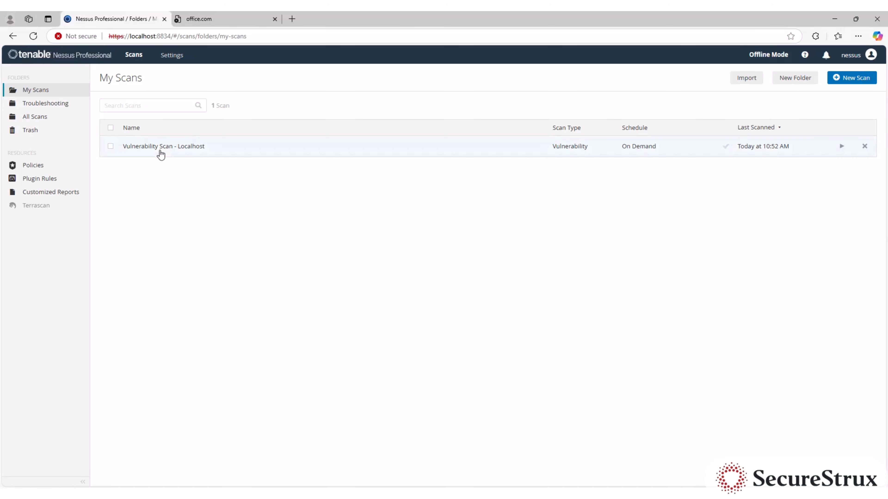
left_click(241, 113)
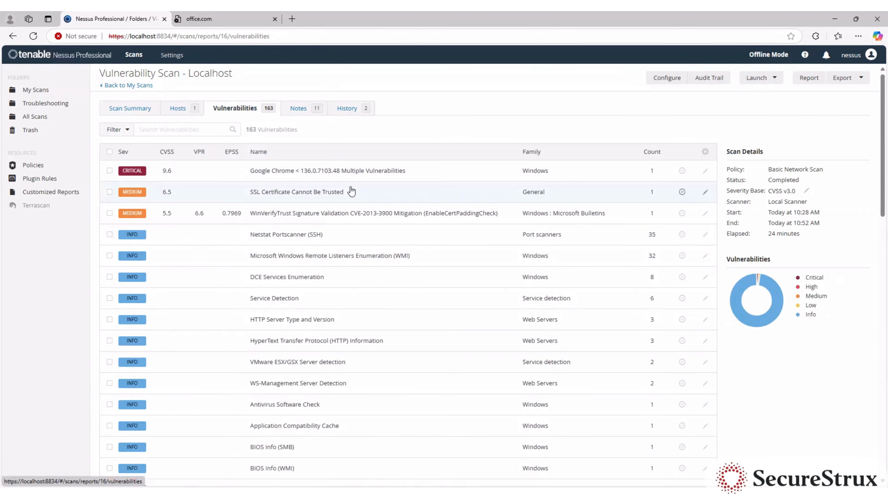
left_click(116, 131)
left_click(352, 286)
scroll(346, 370, "down", 10)
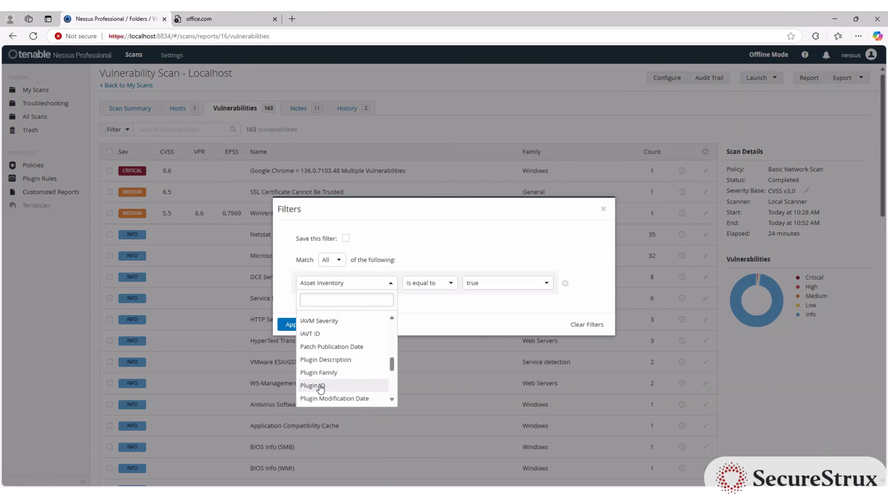
left_click(319, 386)
left_click(430, 284)
left_click(418, 323)
left_click(484, 284)
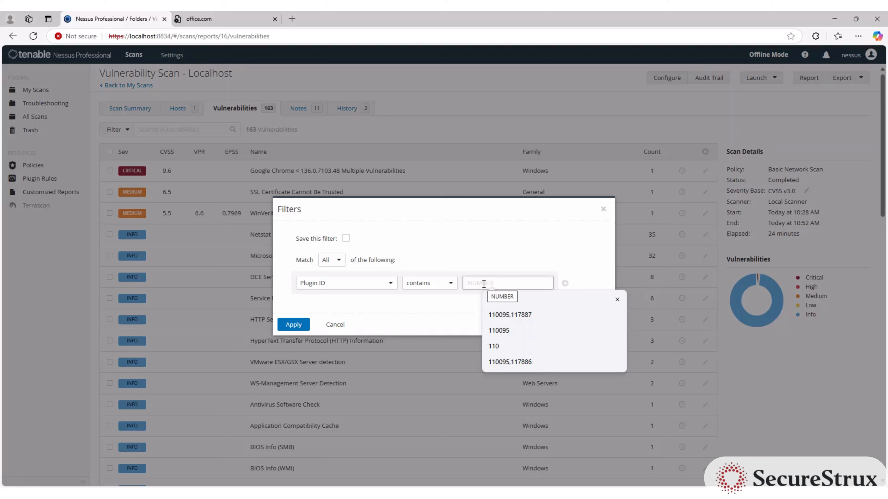
type("110095")
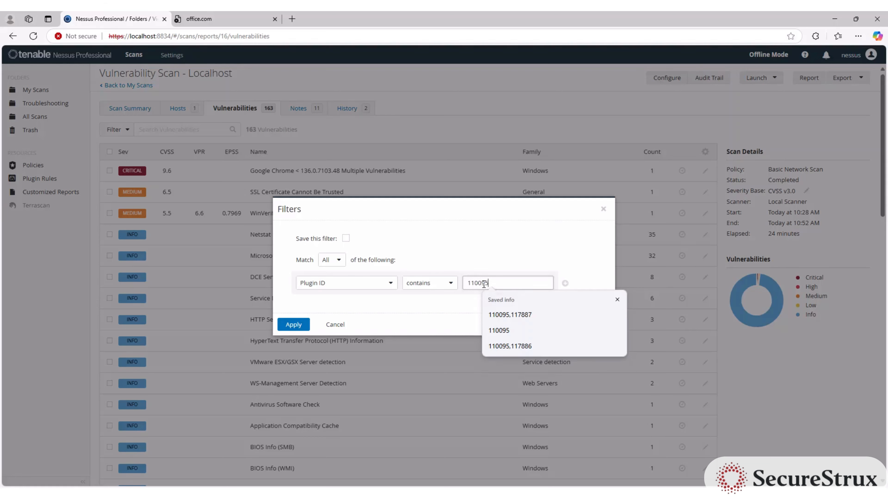
type(",")
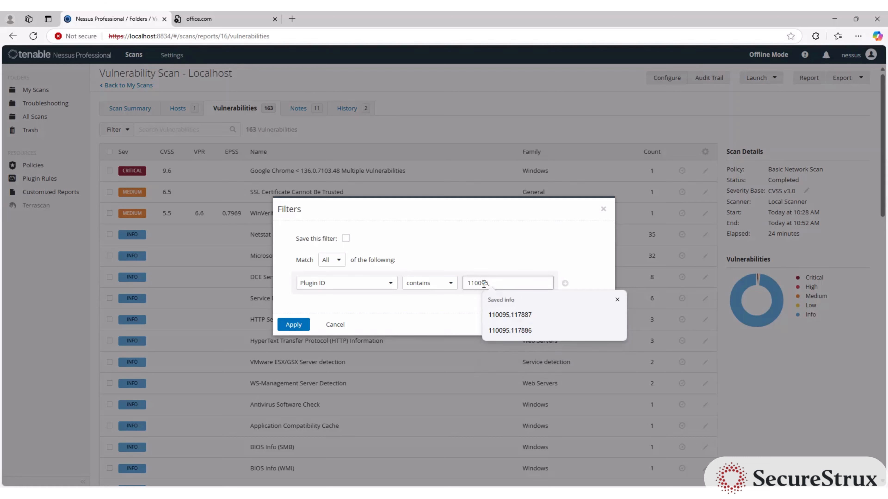
type("117887")
left_click(294, 325)
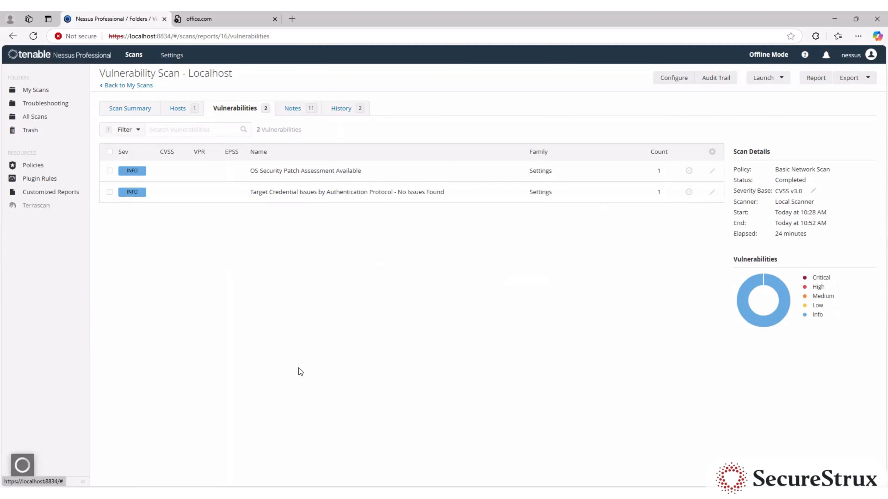